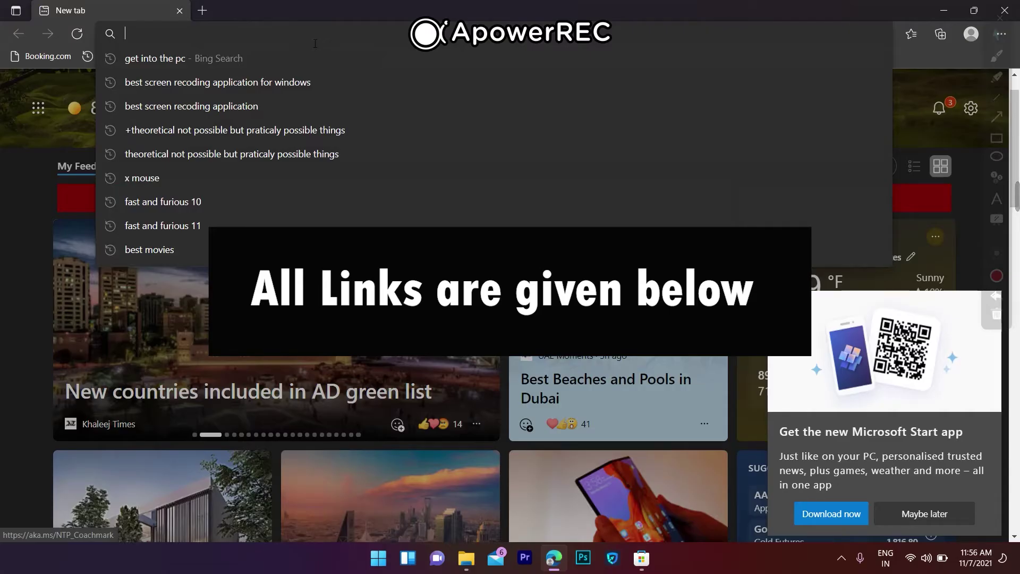
pyautogui.write('kali.org')
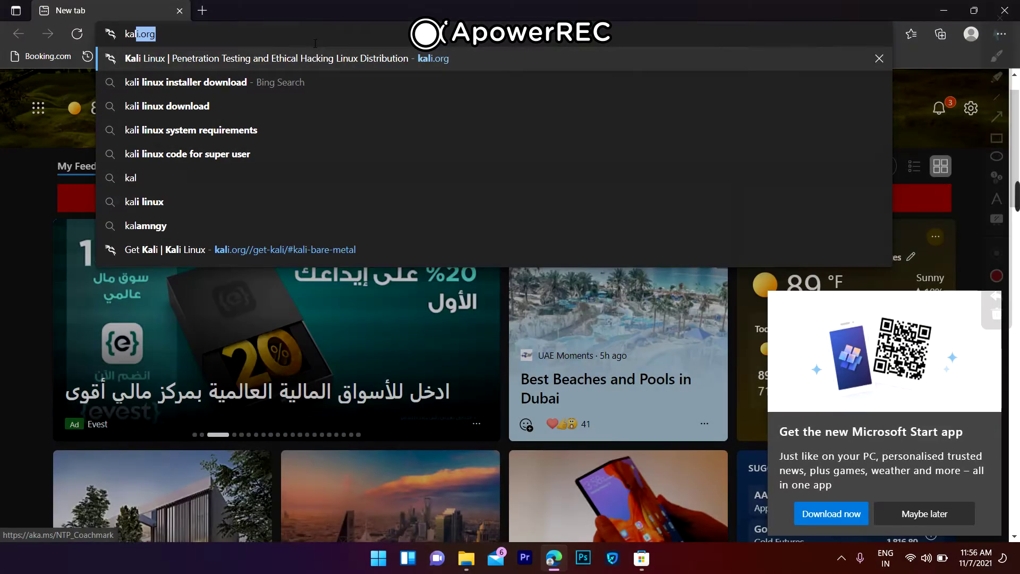
# Go to kali.org and scroll Get Kali to the 64-bit Kali 2021.3 Live Boot downloads.
pyautogui.press('Return')
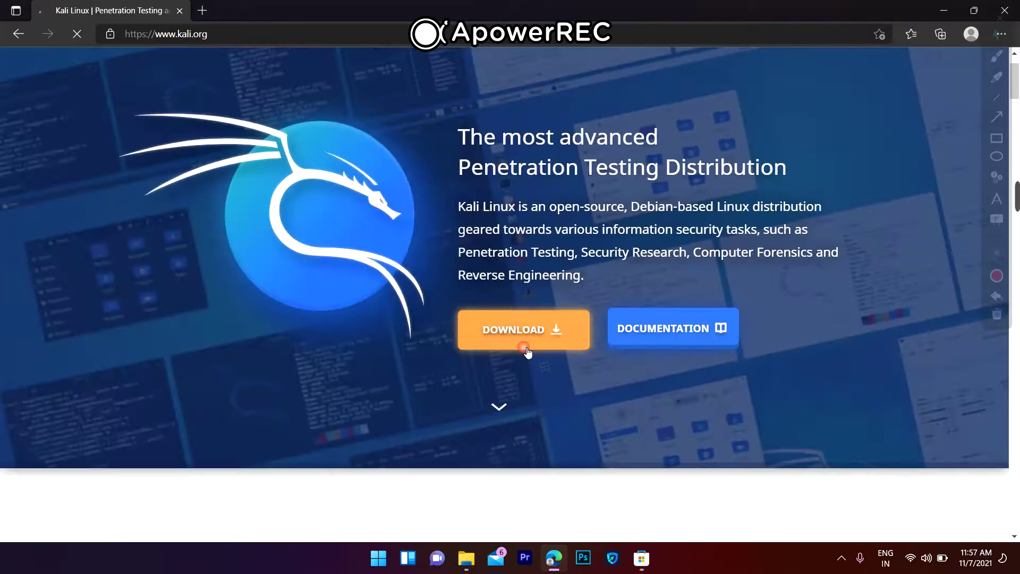
pyautogui.click(526, 344)
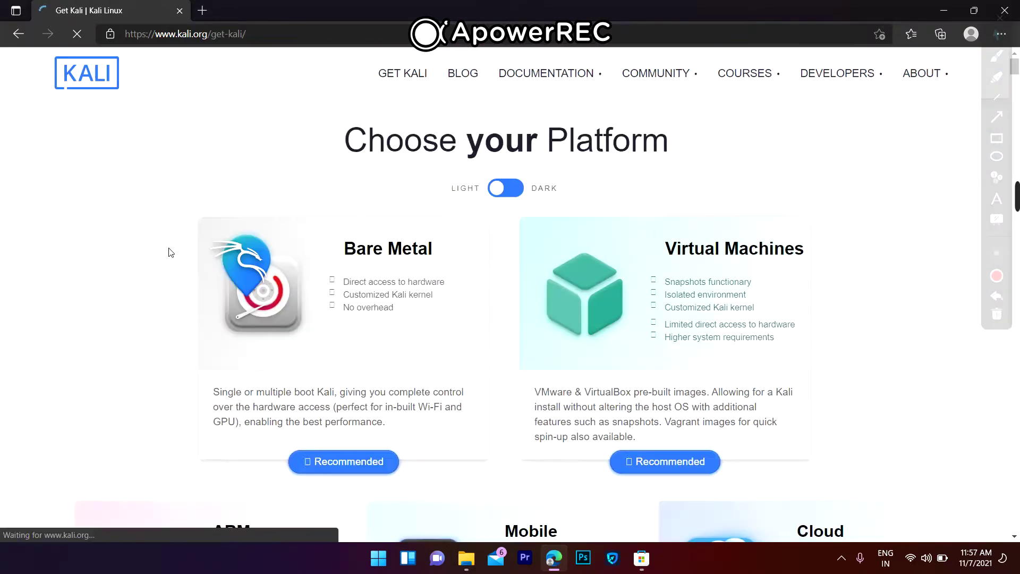
pyautogui.scroll(-4, 354, 303)
pyautogui.scroll(-4, 354, 303)
pyautogui.moveTo(353, 140)
pyautogui.mouseDown()
pyautogui.moveTo(624, 377)
pyautogui.moveTo(665, 391)
pyautogui.mouseUp()
pyautogui.moveTo(547, 167); pyautogui.dragTo(517, 162)
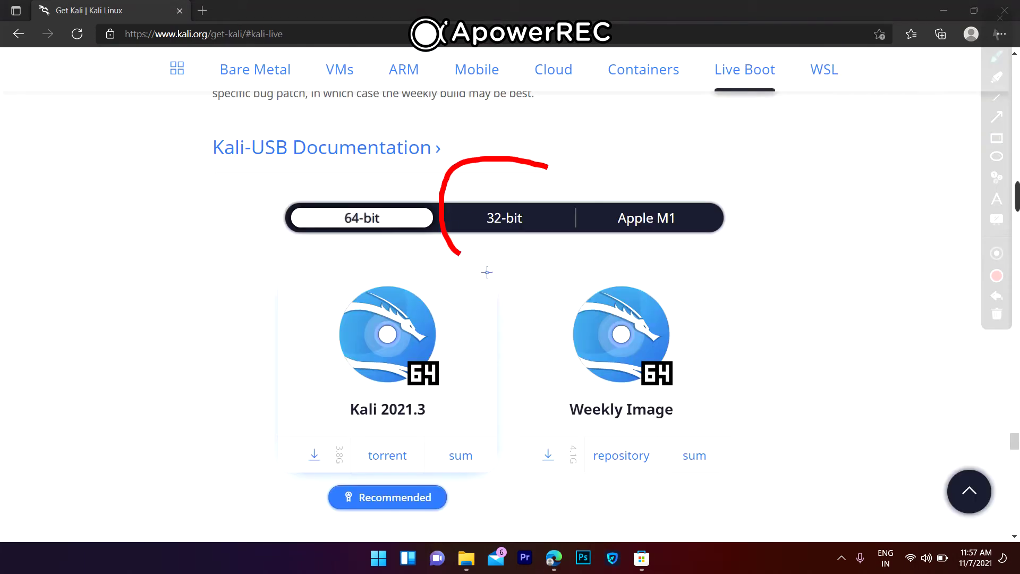
pyautogui.moveTo(384, 169); pyautogui.dragTo(383, 138)
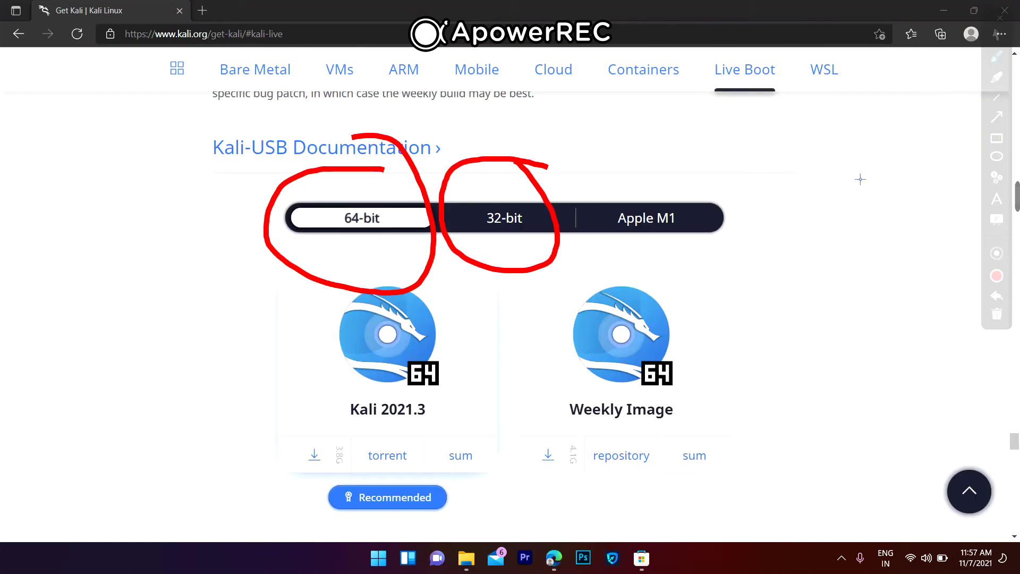
pyautogui.press('Escape')
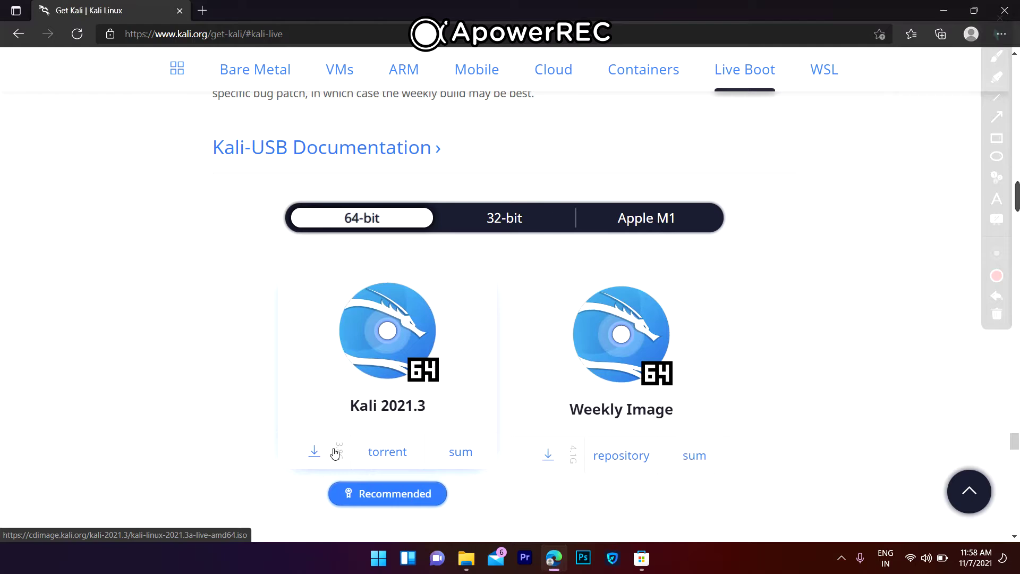
# Start downloading the 64-bit Kali live ISO, then download Rufus 3.17 from rufus.ie.
pyautogui.click(335, 452)
pyautogui.hotkey('ctrl', 'l')
pyautogui.write('r')
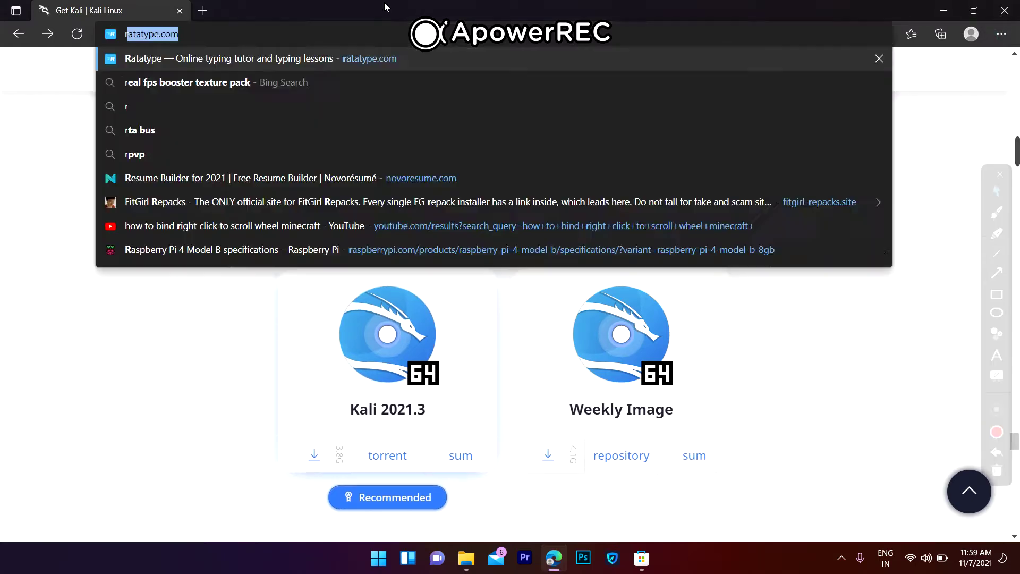
pyautogui.write('ufus.ie')
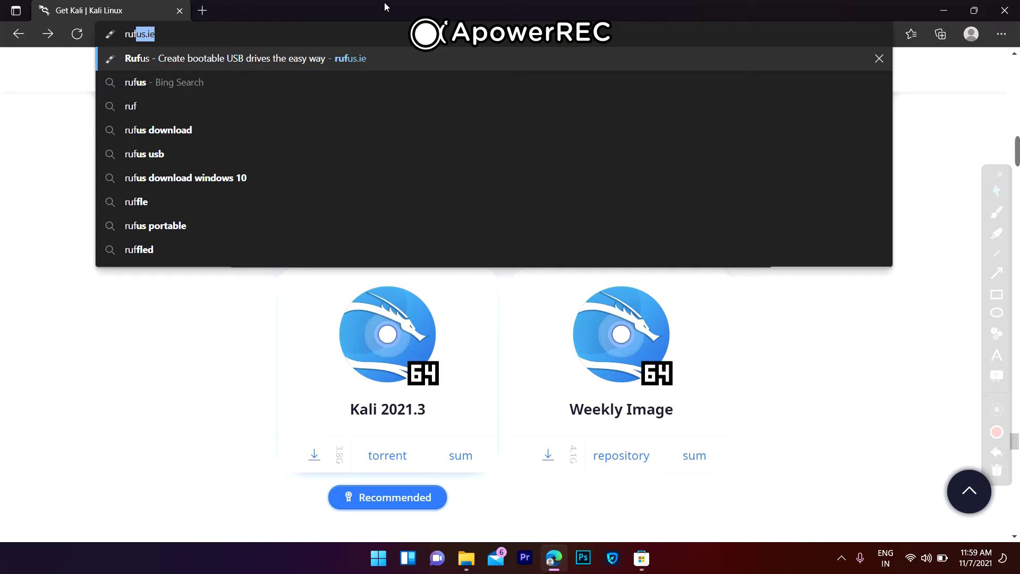
pyautogui.press('Return')
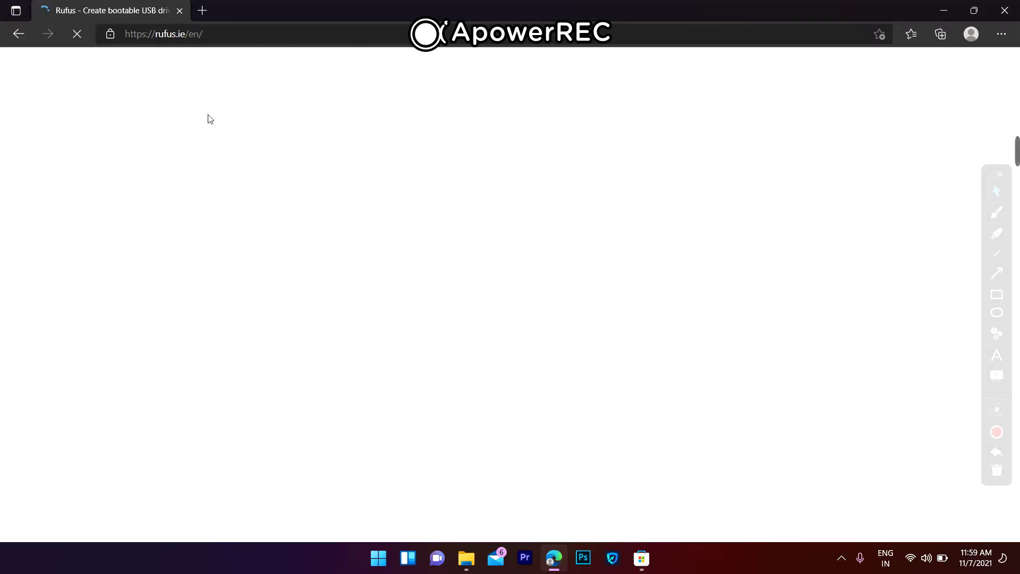
pyautogui.scroll(-5, 467, 238)
pyautogui.scroll(-4, 467, 238)
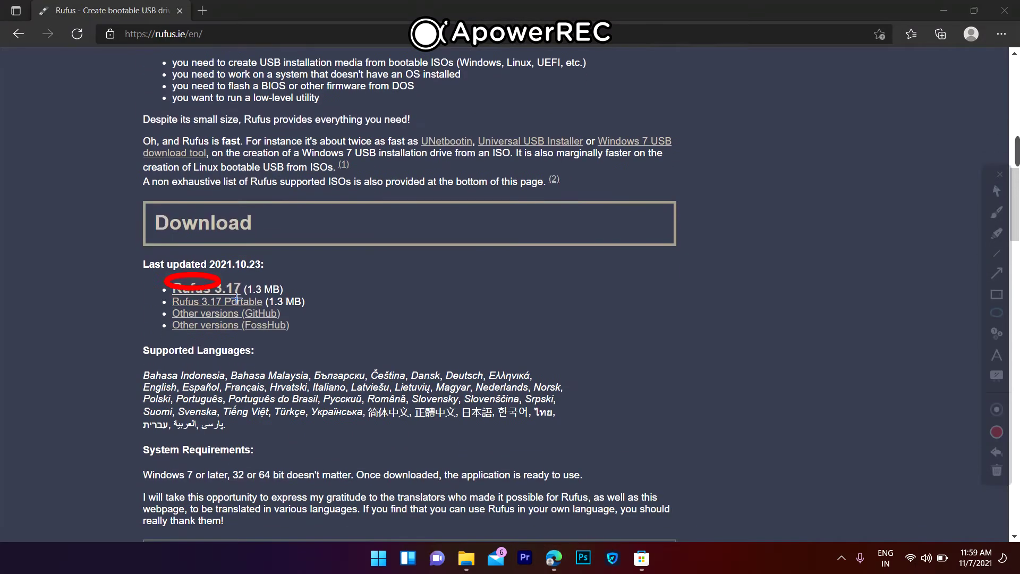
pyautogui.moveTo(237, 297); pyautogui.dragTo(327, 307)
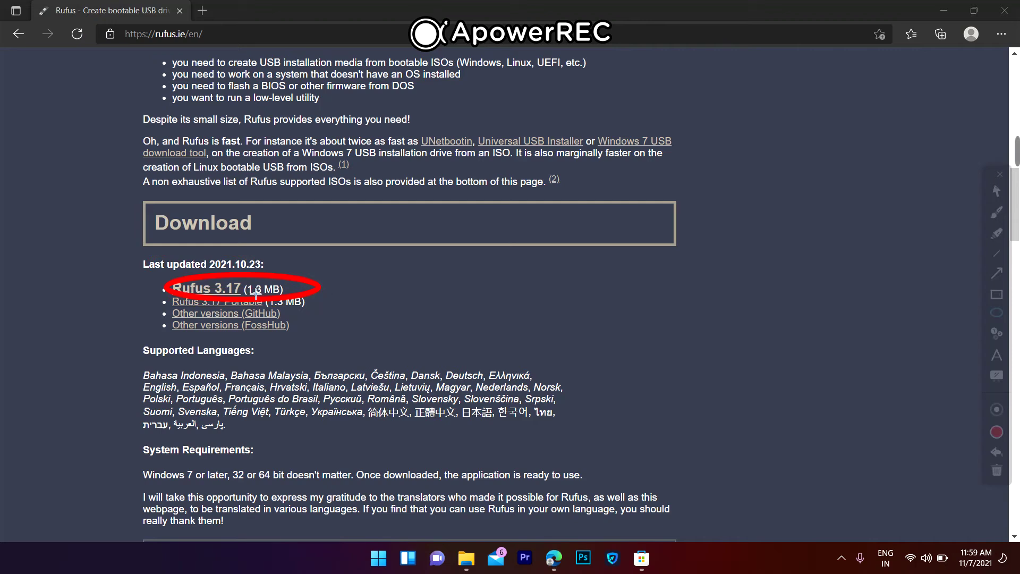
pyautogui.click(218, 285)
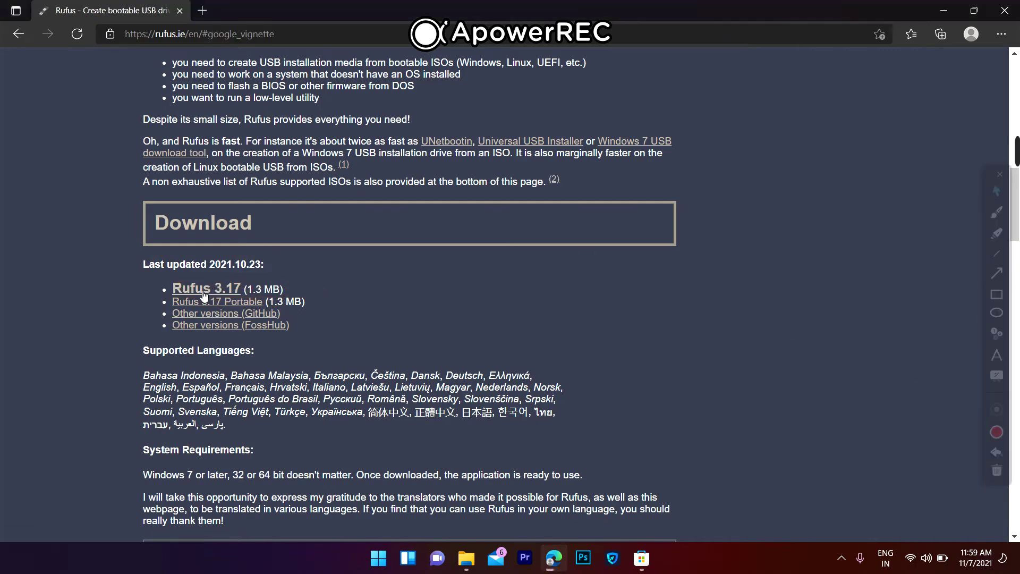
pyautogui.click(204, 294)
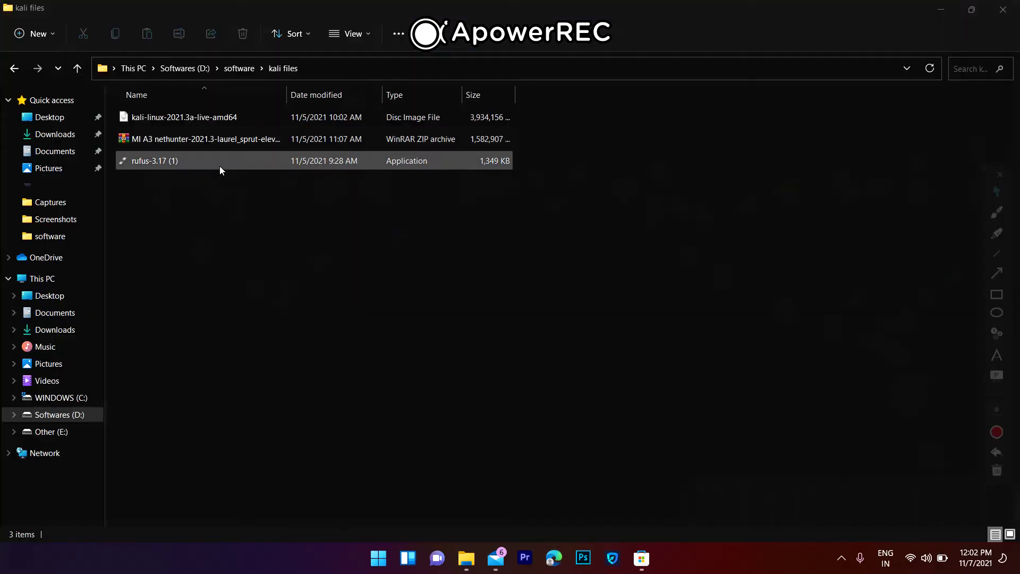
# Launch rufus-3.17 and enable List USB Hard Drives to detect the 128 GB New Volume (F:).
pyautogui.doubleClick(219, 167)
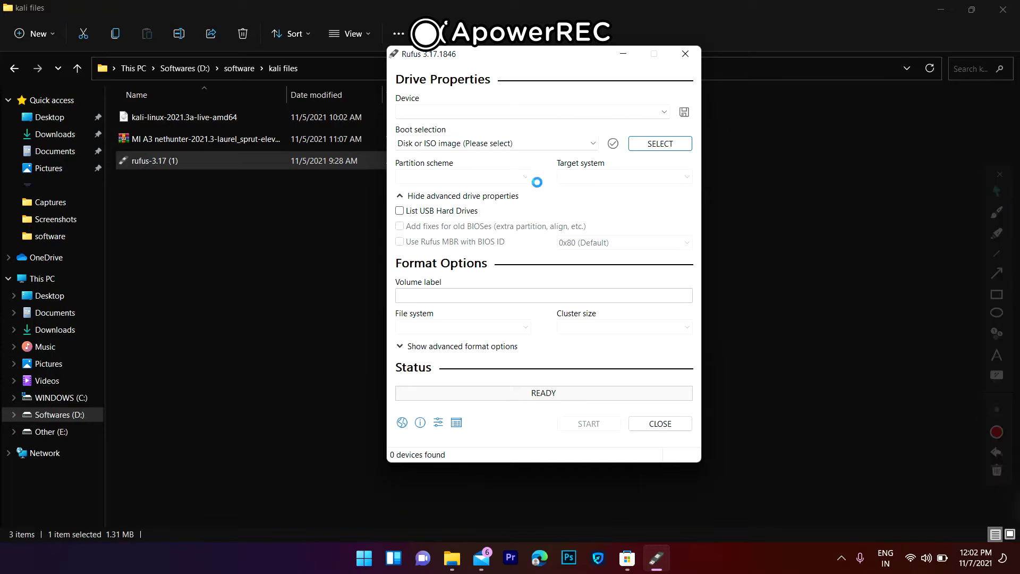
pyautogui.click(399, 211)
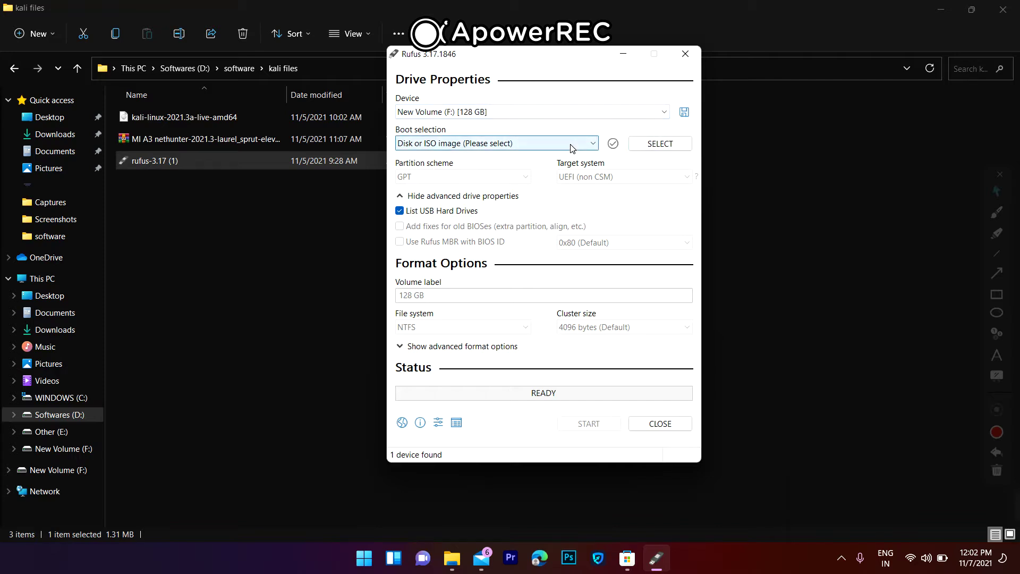
# Keep 'Disk or ISO image' and pick kali-linux-2021.3a-live-amd64.iso from D:\software\kali files.
pyautogui.click(590, 143)
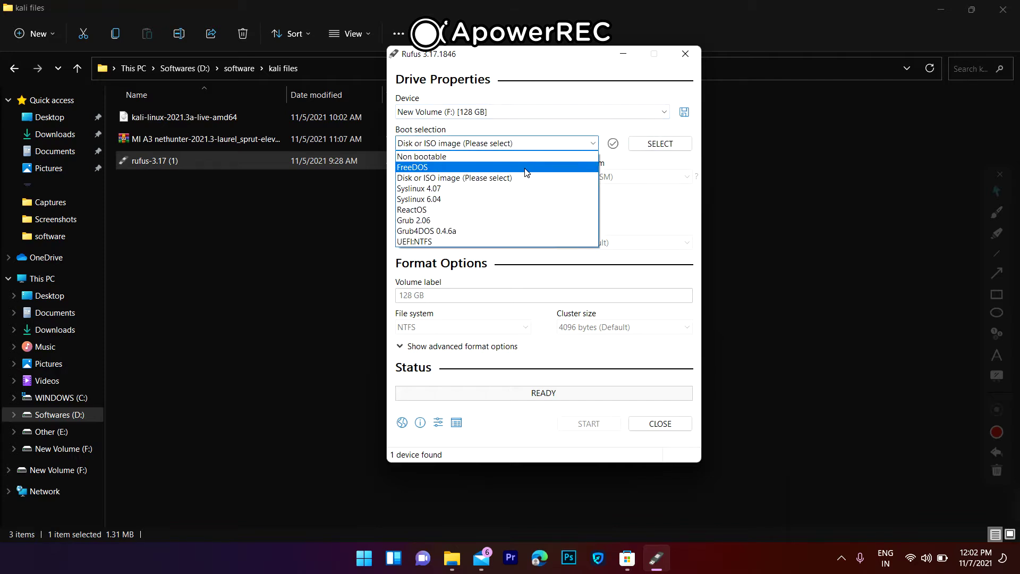
pyautogui.click(662, 215)
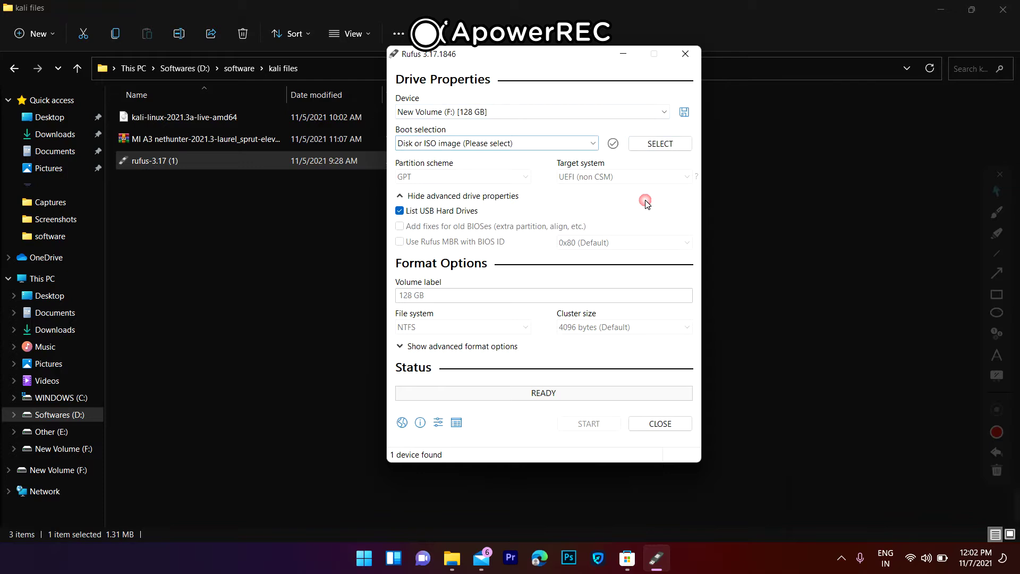
pyautogui.click(660, 144)
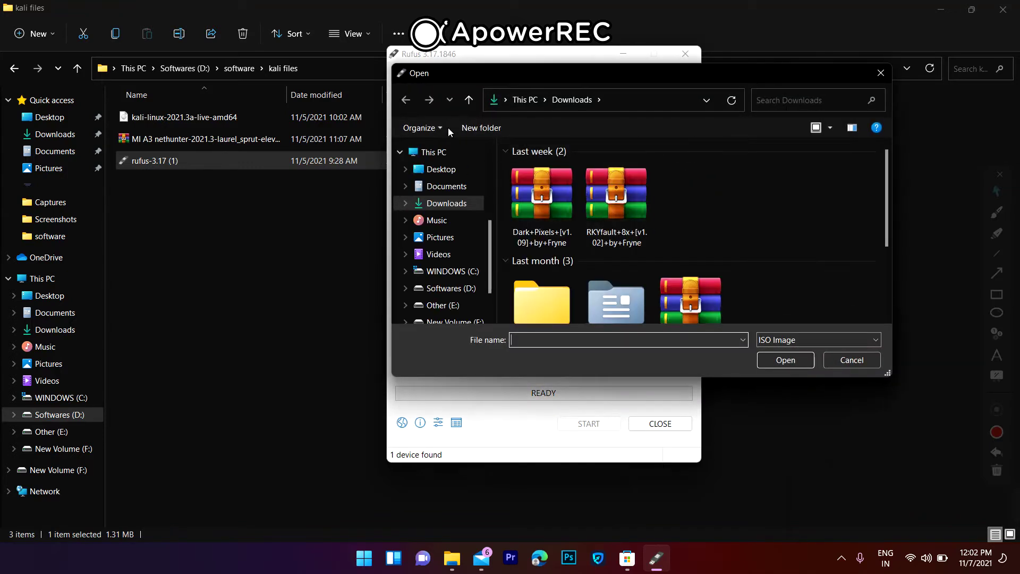
pyautogui.click(449, 289)
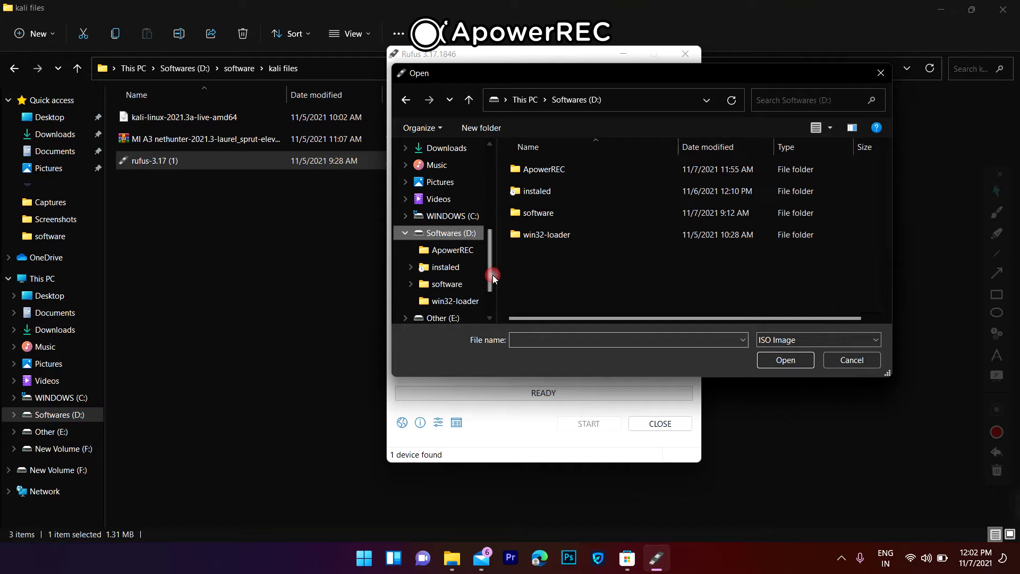
pyautogui.doubleClick(557, 210)
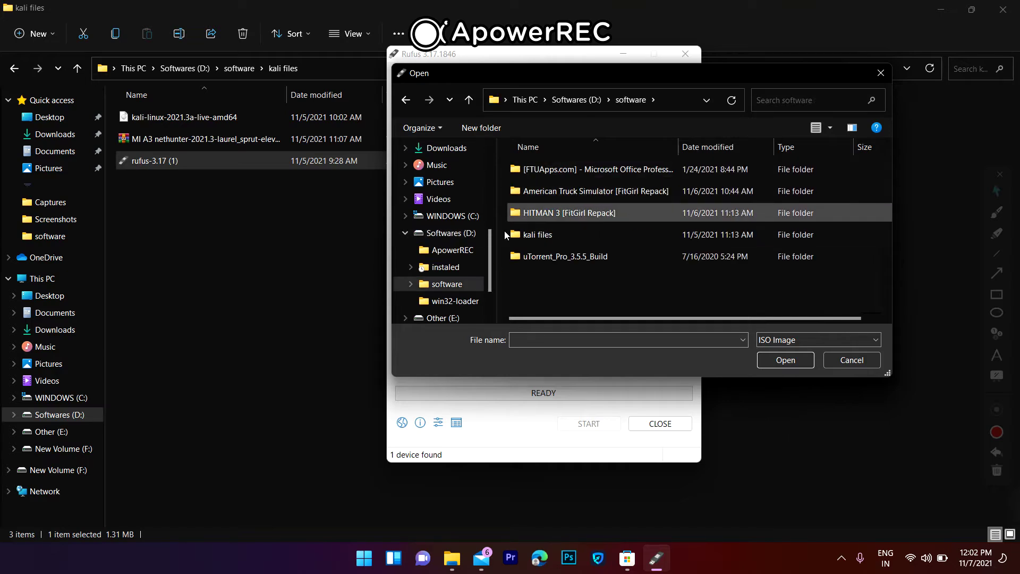
pyautogui.doubleClick(538, 235)
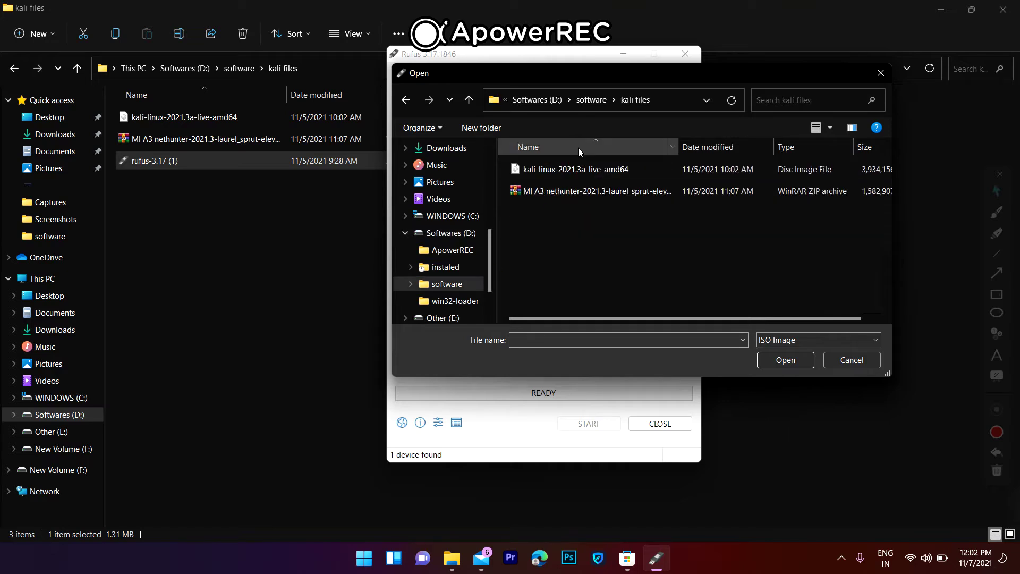
pyautogui.doubleClick(563, 170)
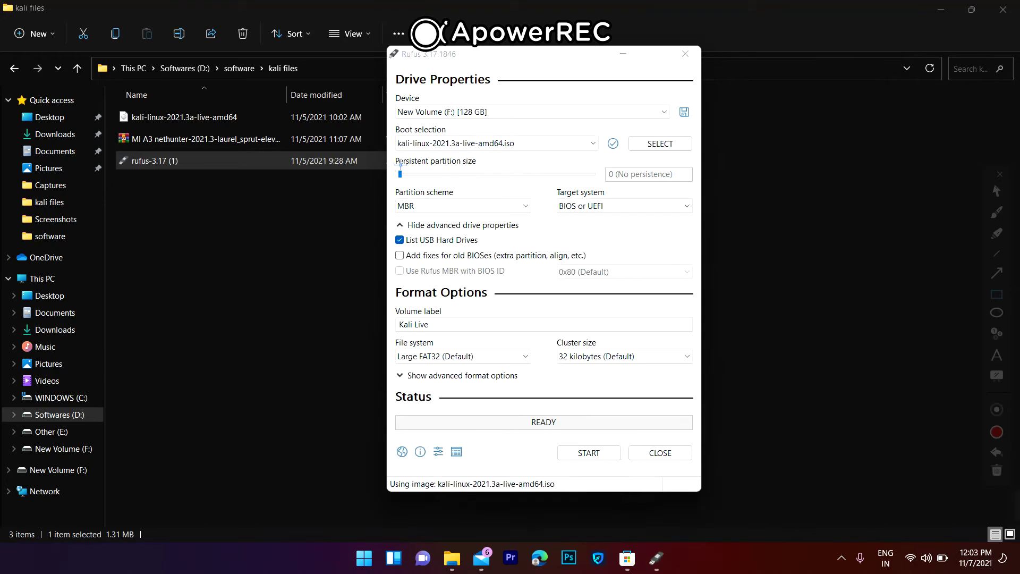
# Write the image with 90 GB persistence, accept the data-loss warning, then check This PC.
pyautogui.moveTo(391, 156); pyautogui.dragTo(676, 195)
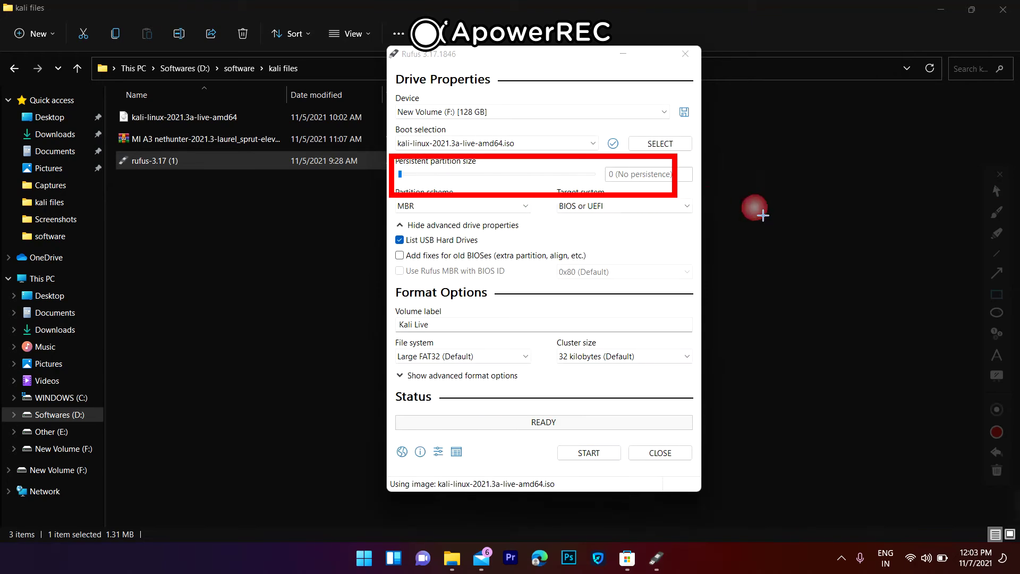
pyautogui.click(595, 457)
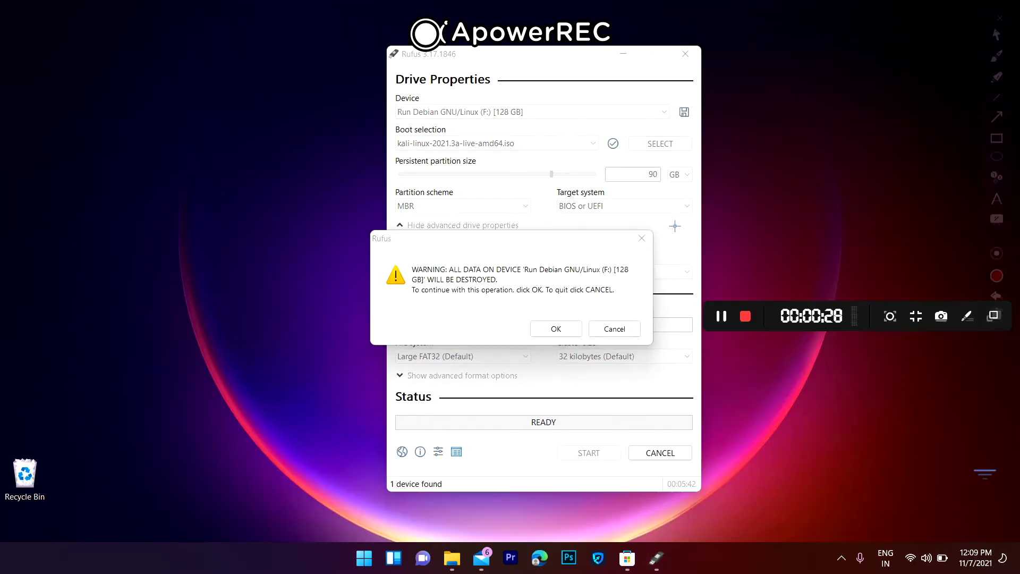
pyautogui.moveTo(676, 226); pyautogui.dragTo(353, 356)
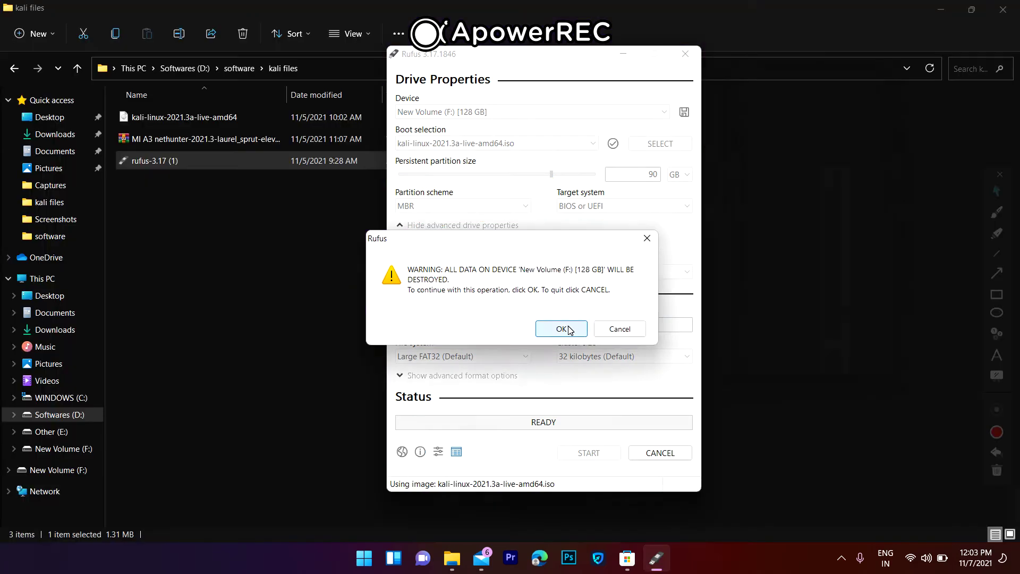
pyautogui.click(558, 328)
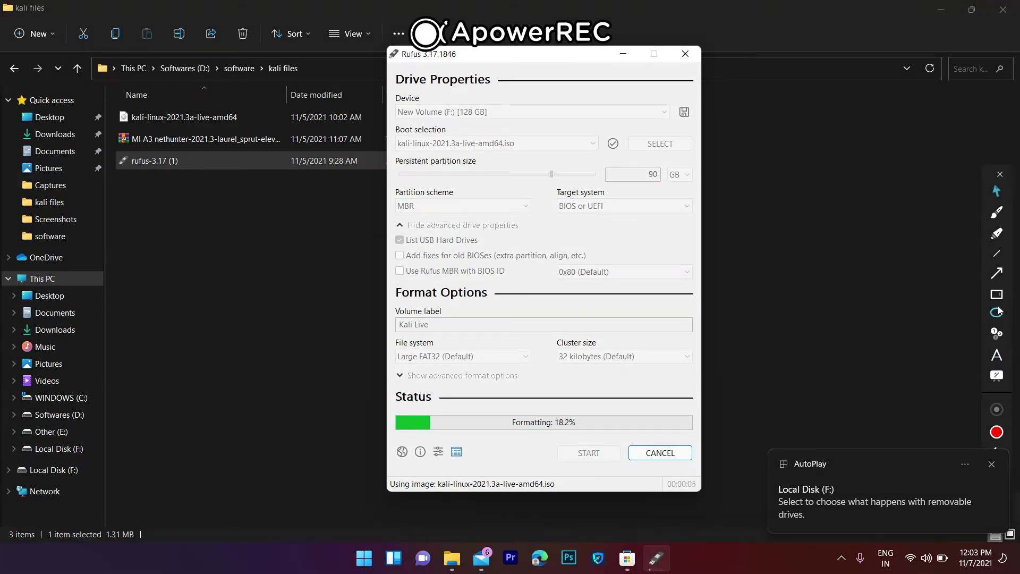
pyautogui.click(996, 339)
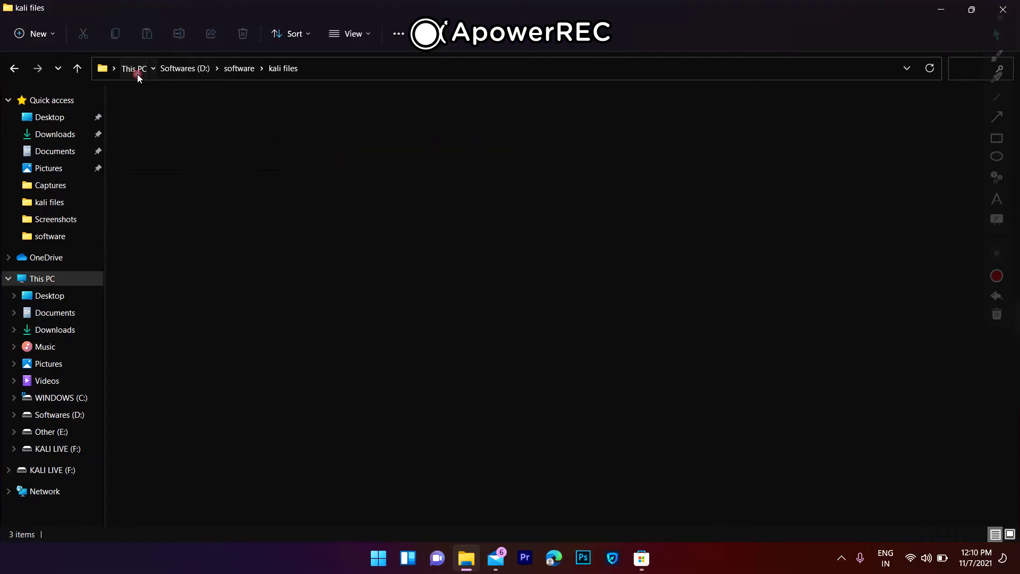
pyautogui.click(137, 73)
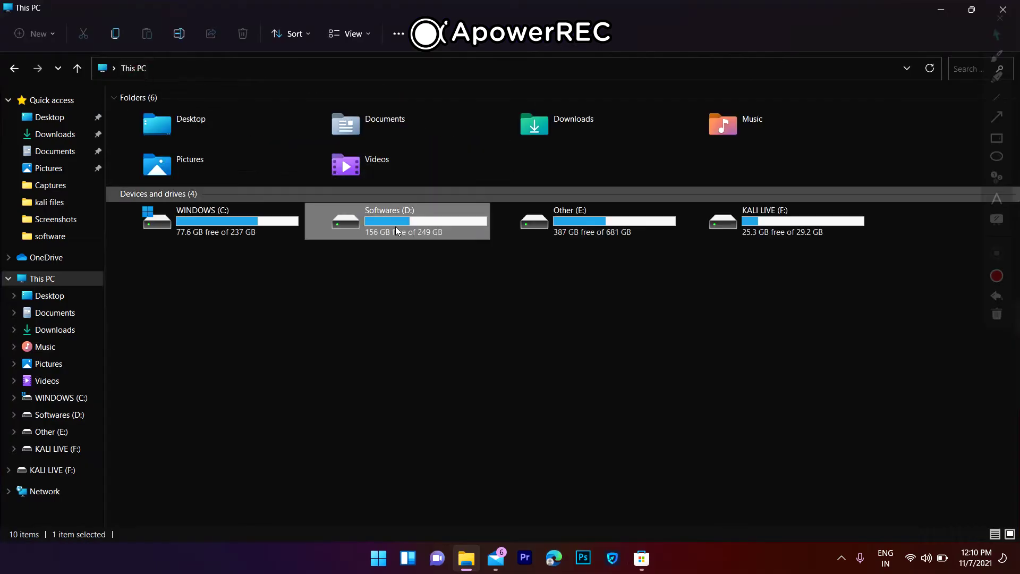
# Open the KALI LIVE (F:) drive from This PC to view the Kali live files.
pyautogui.doubleClick(780, 230)
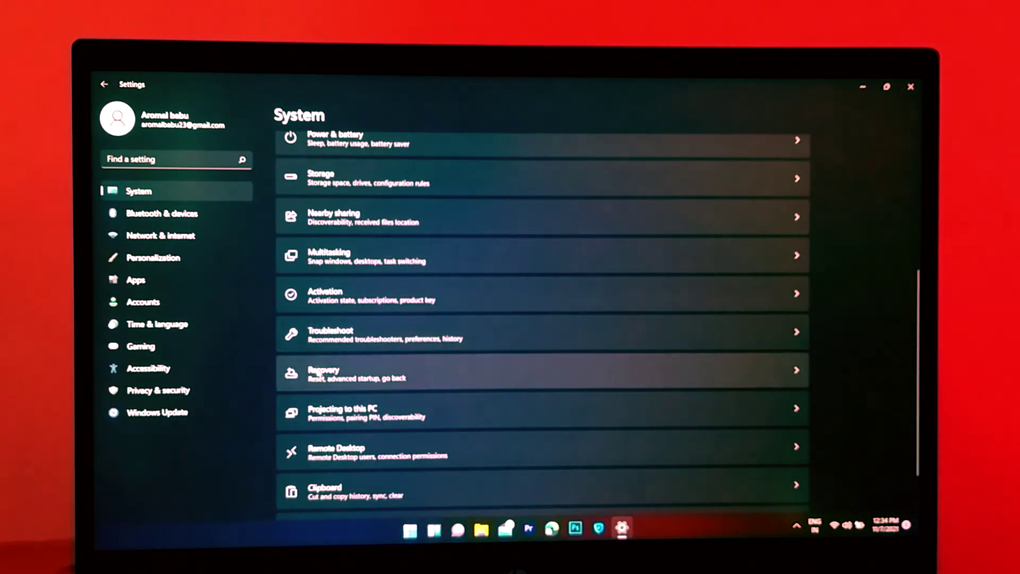
# Use Recovery's Advanced startup to restart and boot from the EFI USB Device.
pyautogui.click(406, 371)
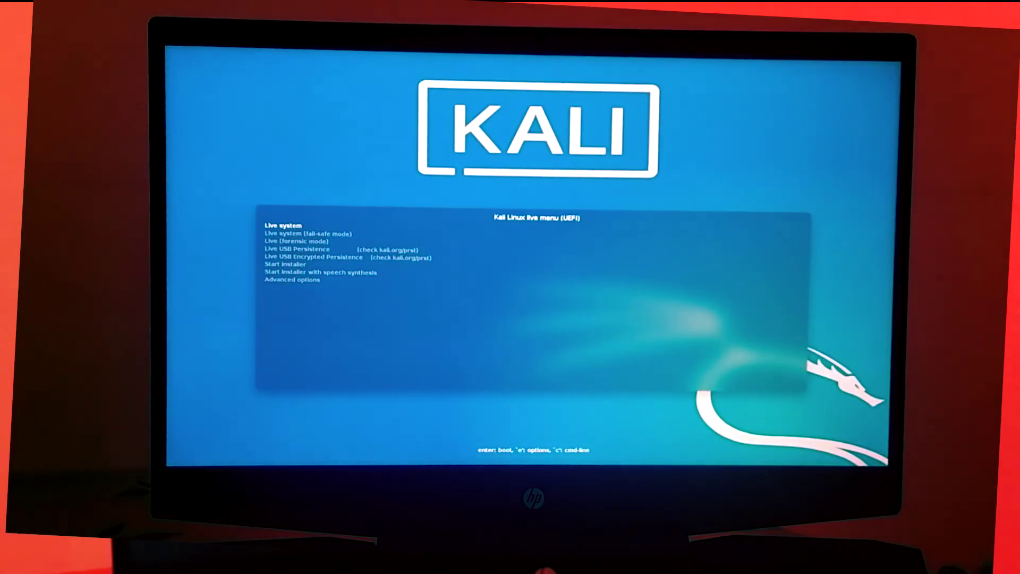
# Boot the highlighted 'Live system' entry in the Kali boot menu.
pyautogui.press('Return')
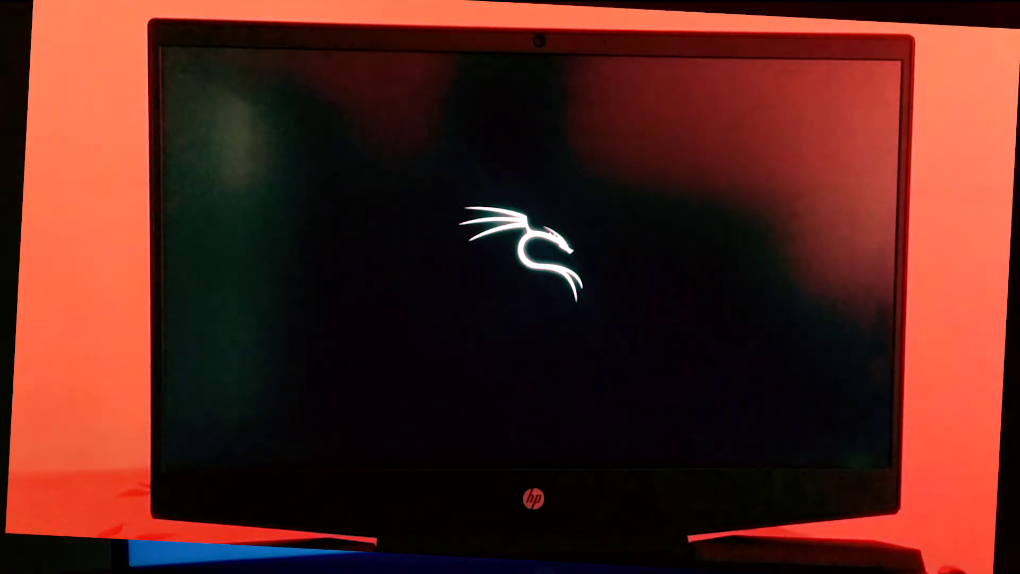